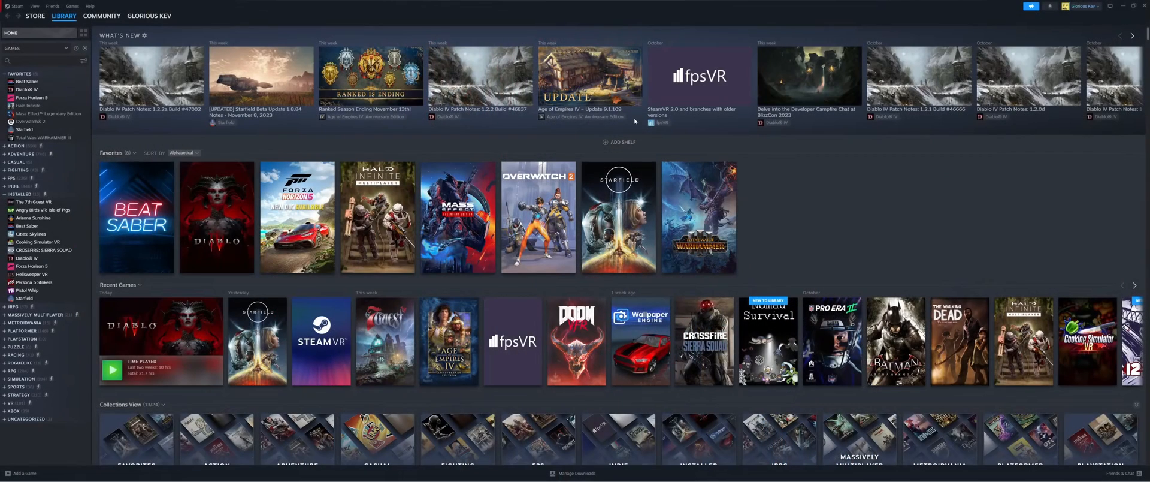
# - Open the Steam menu to reach the client Settings
pyautogui.click(16, 7)
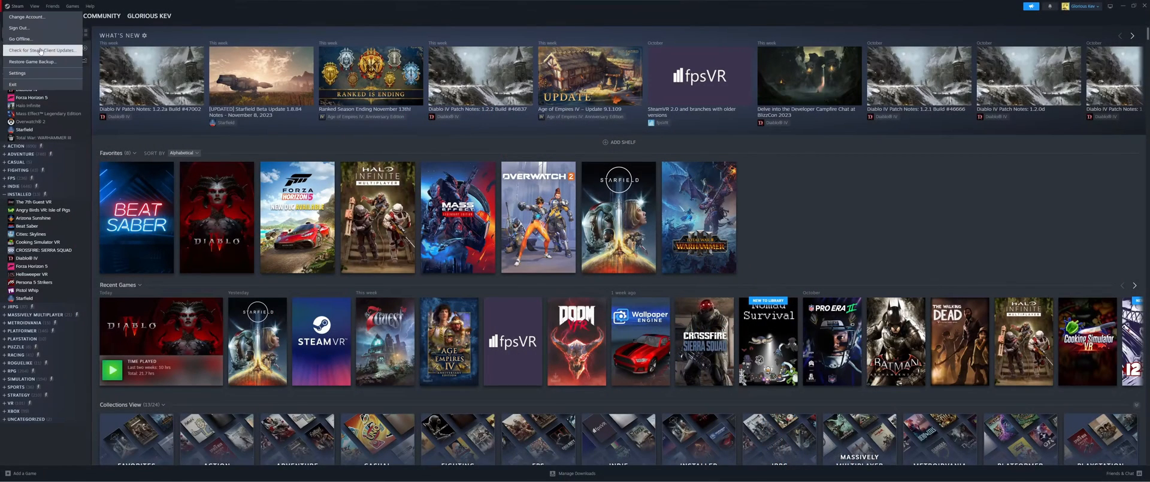
# - Check the Controller settings page showing an XInput Controller recognized, then close Settings
pyautogui.click(37, 73)
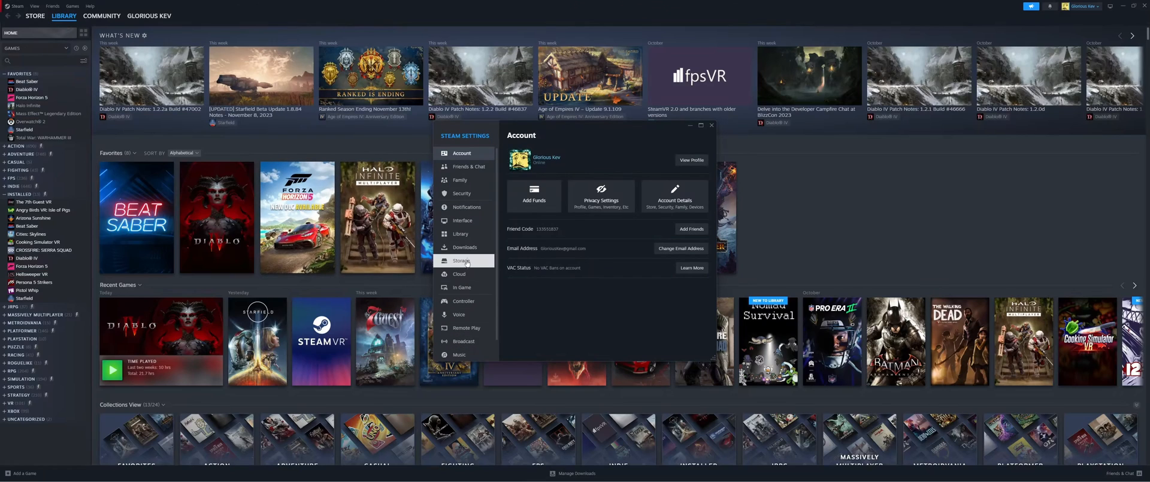
pyautogui.click(463, 302)
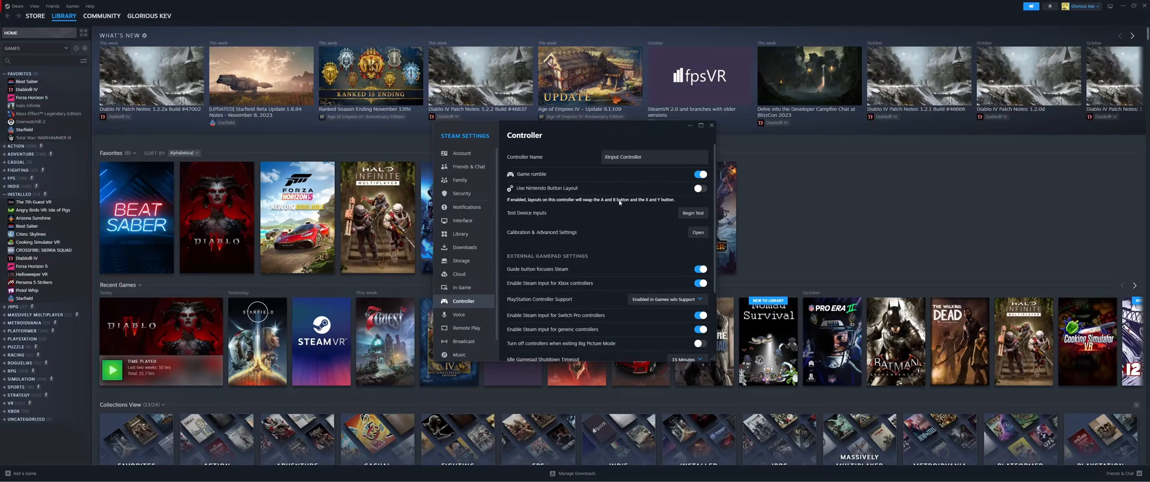
pyautogui.scroll(-3, 619, 201)
pyautogui.scroll(3, 618, 201)
pyautogui.click(709, 127)
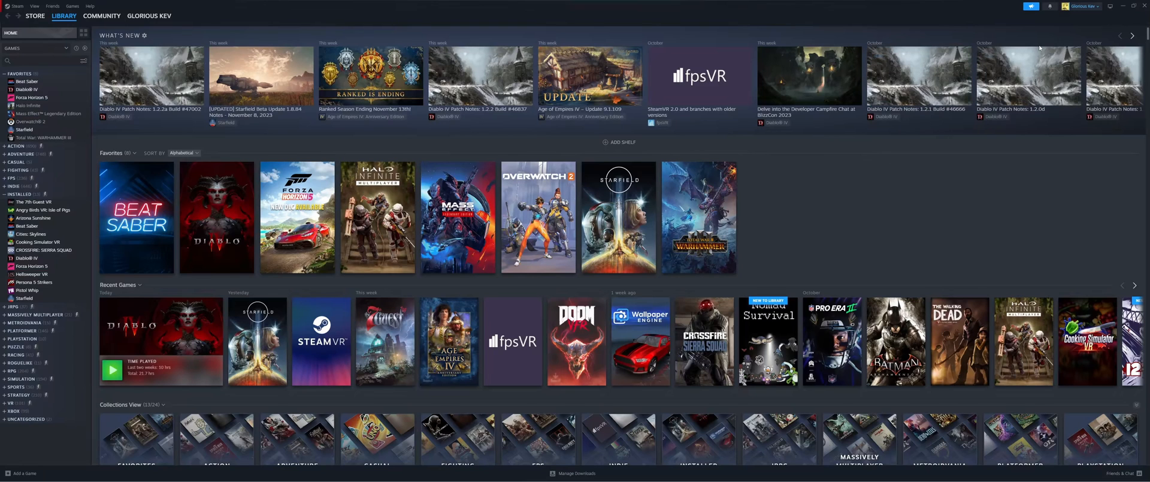
# - Enter Big Picture Mode and use the controller to select Starfield from Recent Games
pyautogui.click(1111, 6)
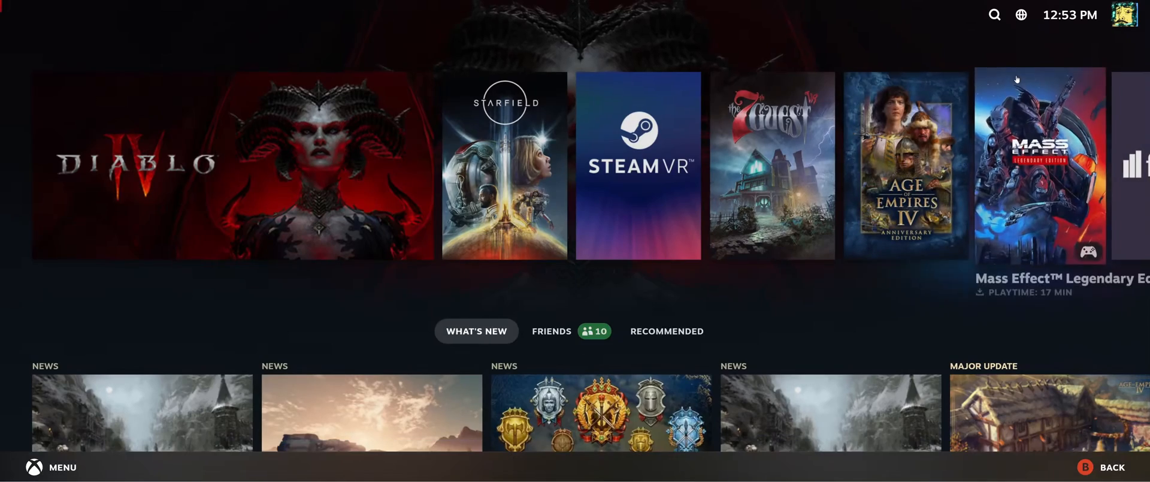
pyautogui.press('Right')
pyautogui.press('Right')
pyautogui.press('Right')
pyautogui.press('Right')
pyautogui.press('Right')
pyautogui.press('Right')
pyautogui.press('Left')
pyautogui.press('Left')
pyautogui.press('Left')
pyautogui.press('Left')
pyautogui.press('Left')
pyautogui.press('Left')
pyautogui.press('Right')
pyautogui.press('Right')
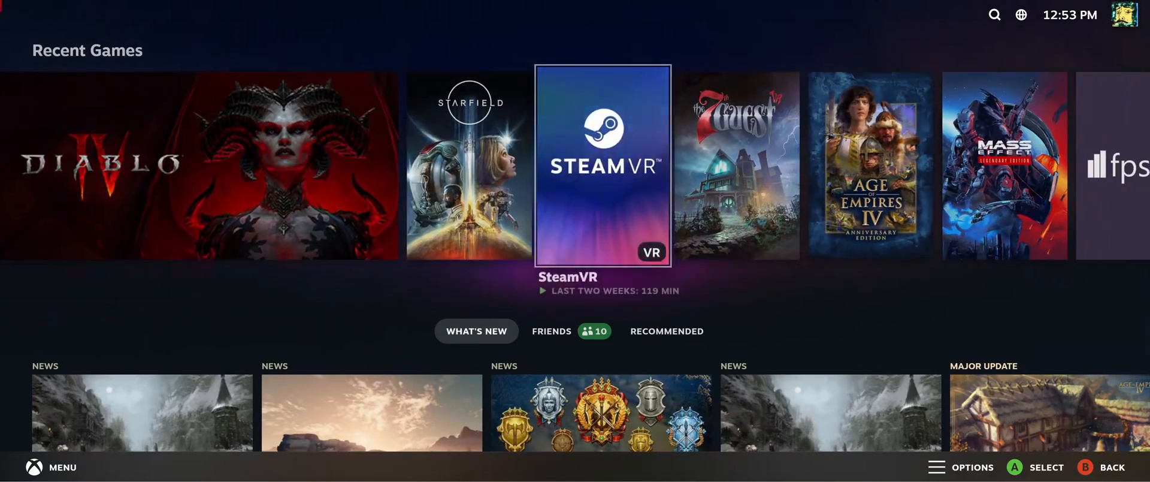
pyautogui.press('Right')
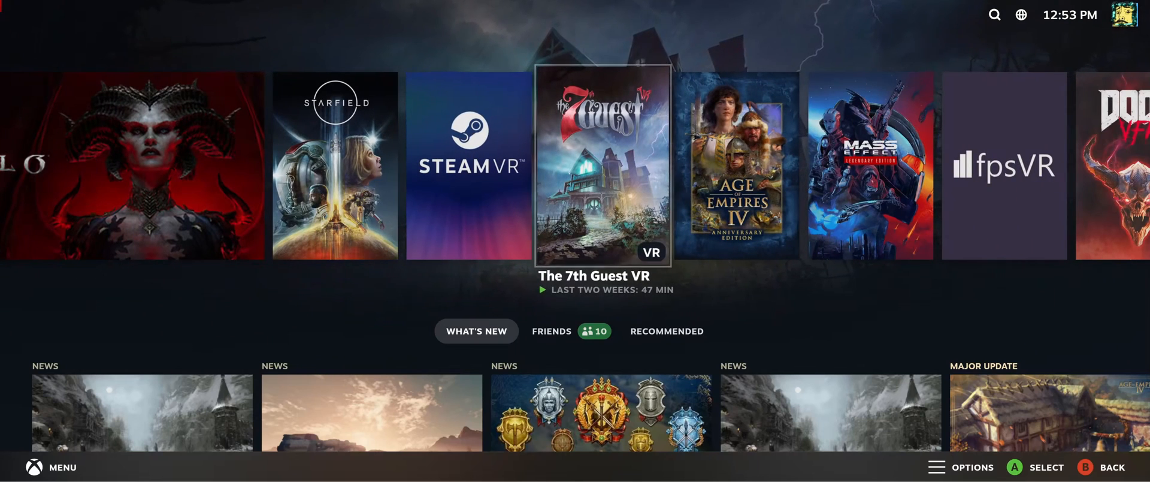
pyautogui.press('Left')
pyautogui.press('Left')
pyautogui.press('Left')
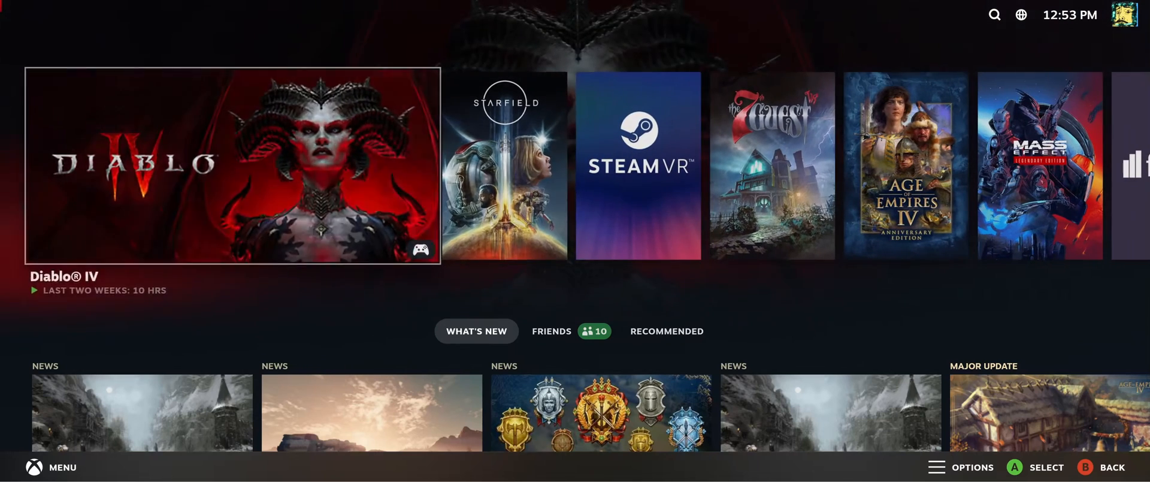
pyautogui.press('Right')
pyautogui.press('Right')
pyautogui.press('Left')
pyautogui.press('Return')
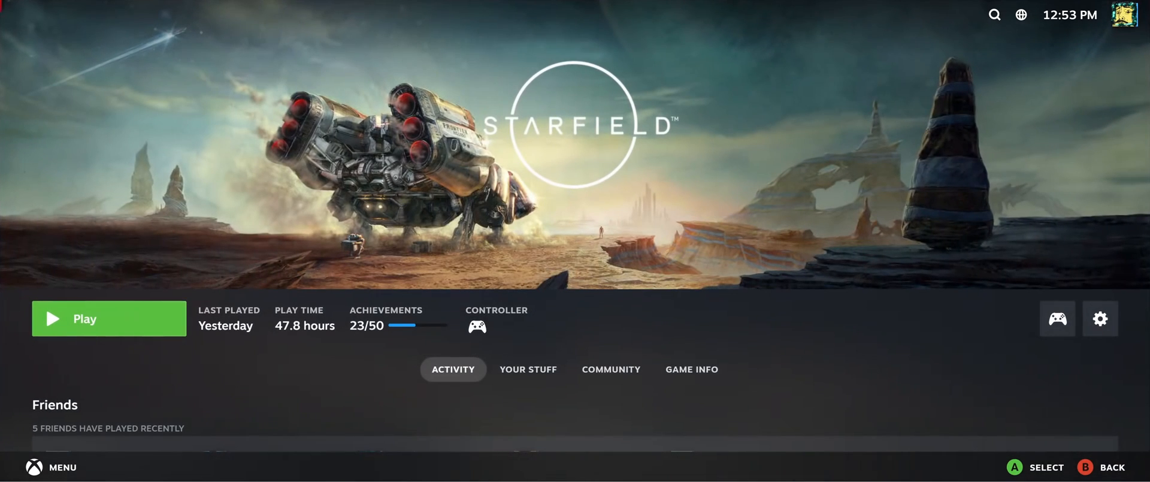
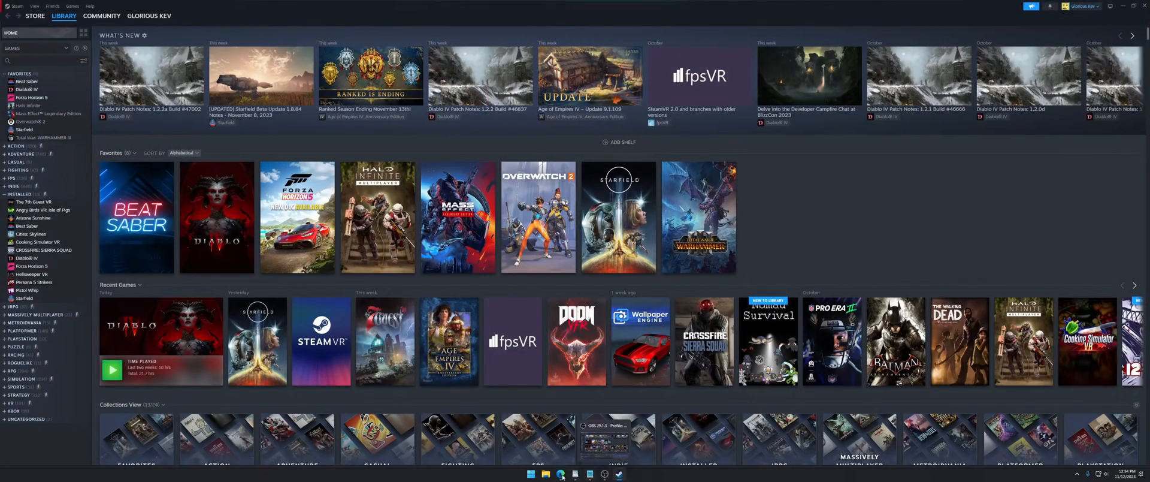
# - Launch Windows Settings from the pinned apps in the Start menu
pyautogui.click(534, 474)
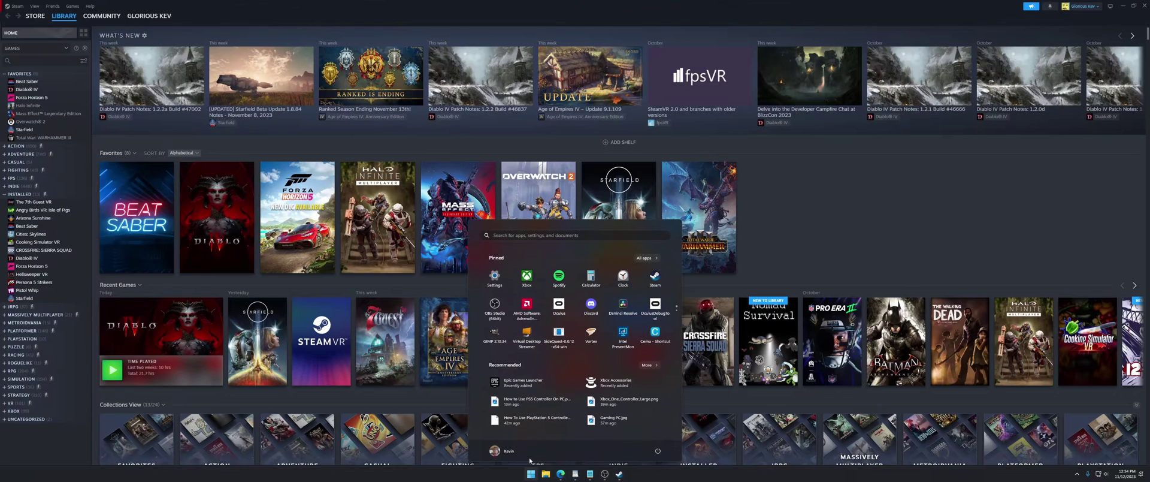
pyautogui.click(495, 276)
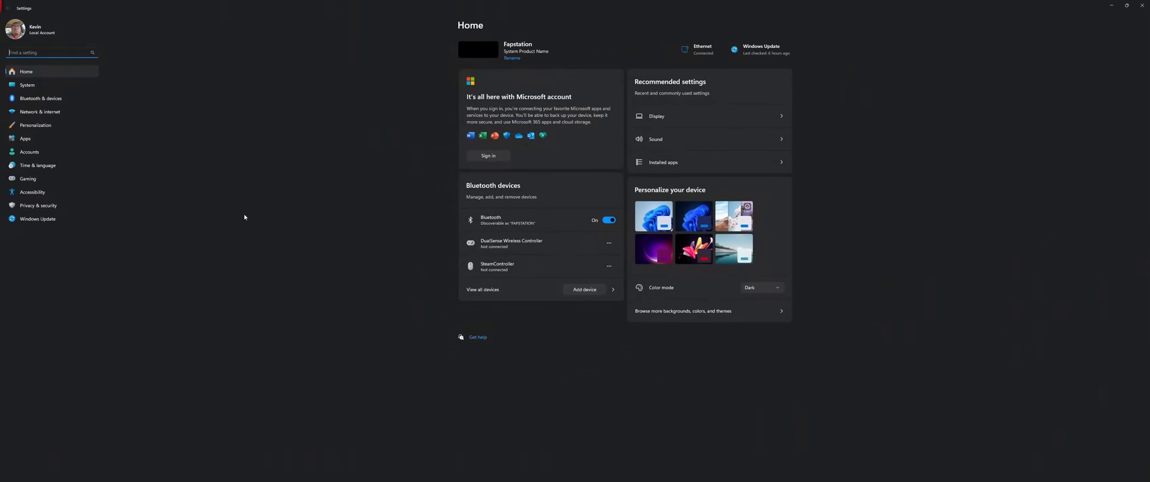
# - Go to the Bluetooth & devices page in the Settings sidebar
pyautogui.click(48, 99)
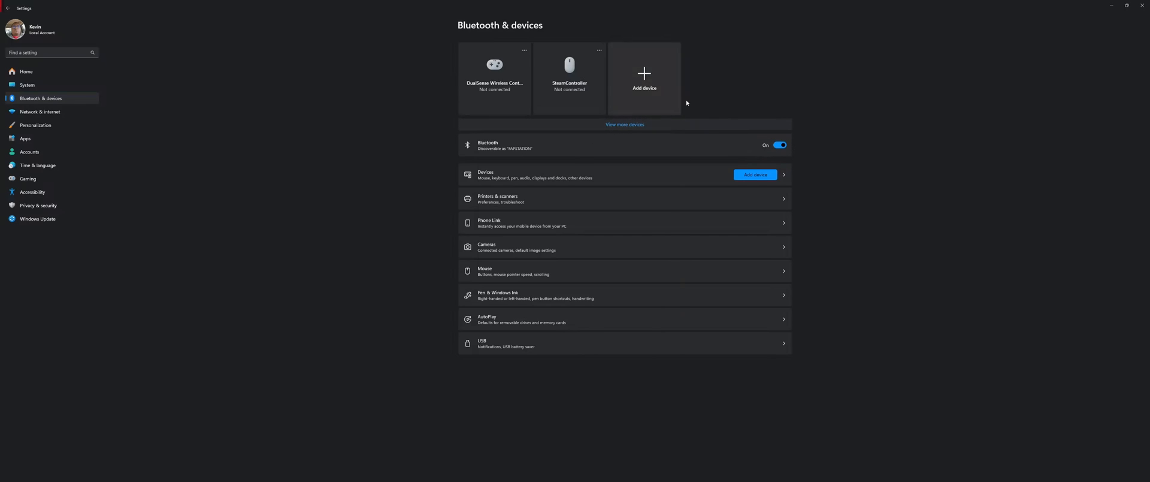
# - Add a Bluetooth device, pair the Xbox Wireless Controller, and finish with Done
pyautogui.click(650, 79)
pyautogui.click(575, 185)
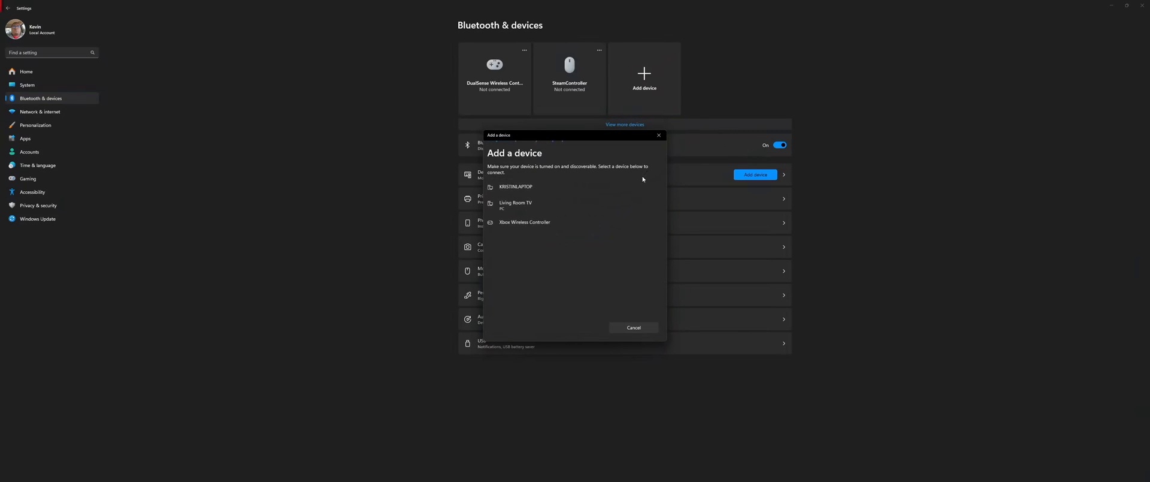
pyautogui.click(544, 226)
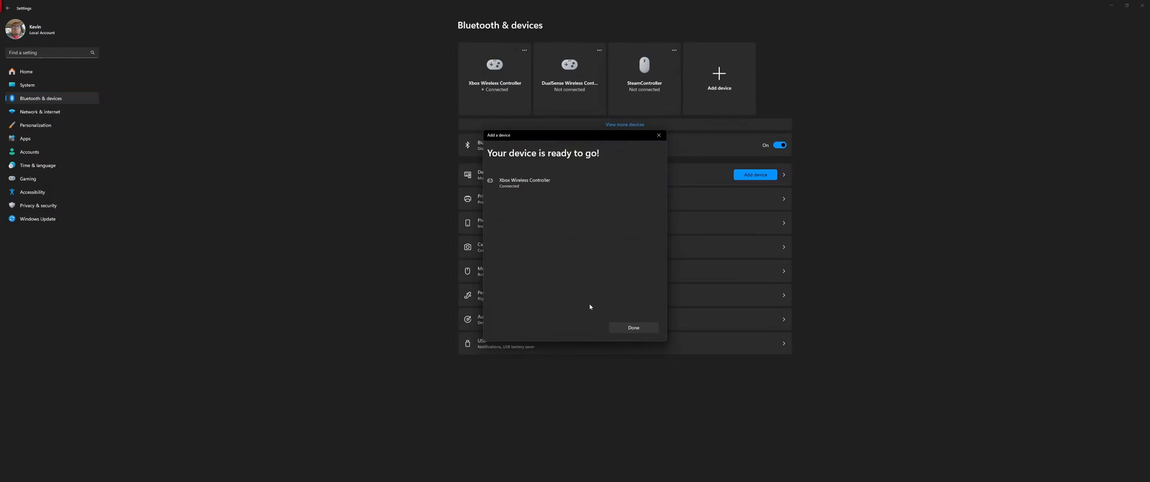
pyautogui.click(633, 330)
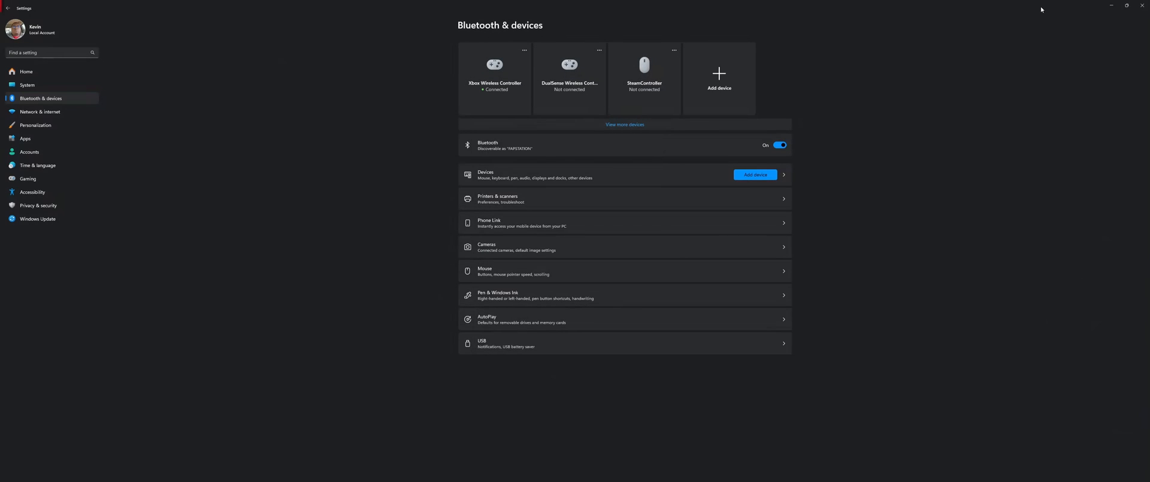
# - Close Settings and minimize the Steam library so Big Picture mode is in front
pyautogui.click(1132, 4)
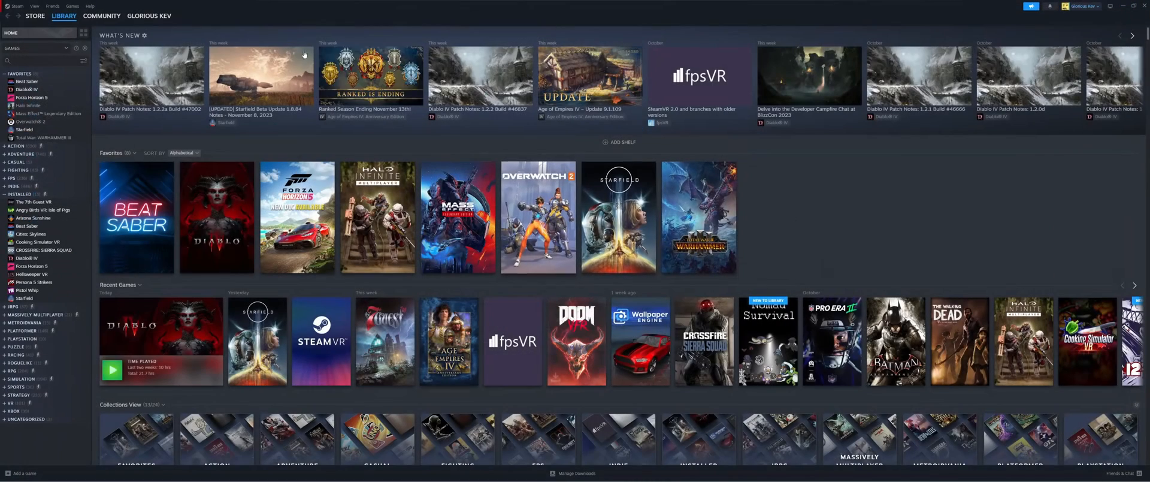
pyautogui.click(1112, 7)
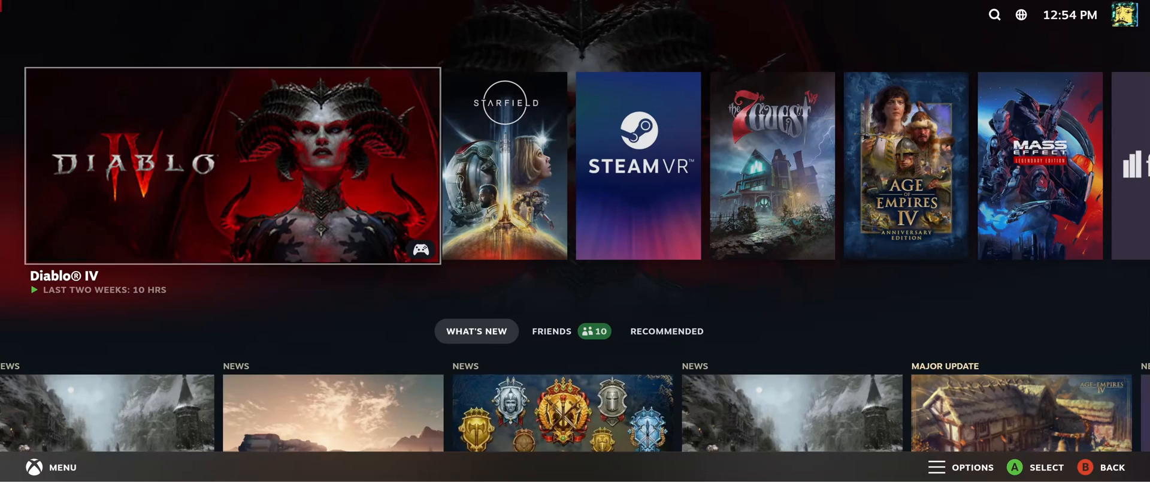
# - Browse the Recent Games row with the D-pad, landing on Age of Empires IV
pyautogui.press('Right')
pyautogui.press('Right')
pyautogui.press('Right')
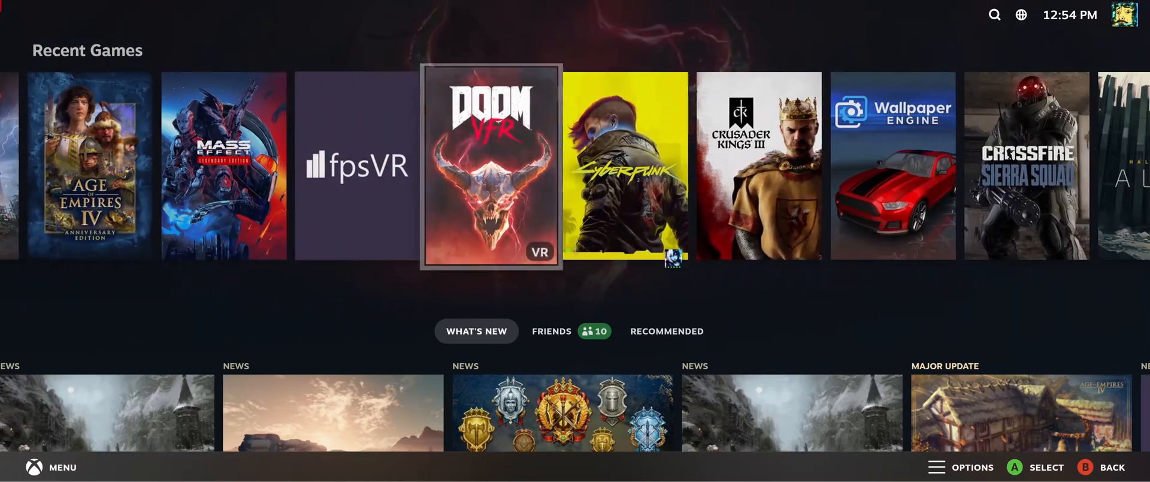
pyautogui.press('Left')
pyautogui.press('Left')
pyautogui.press('Left')
pyautogui.press('Left')
pyautogui.press('Left')
pyautogui.press('Left')
pyautogui.press('Left')
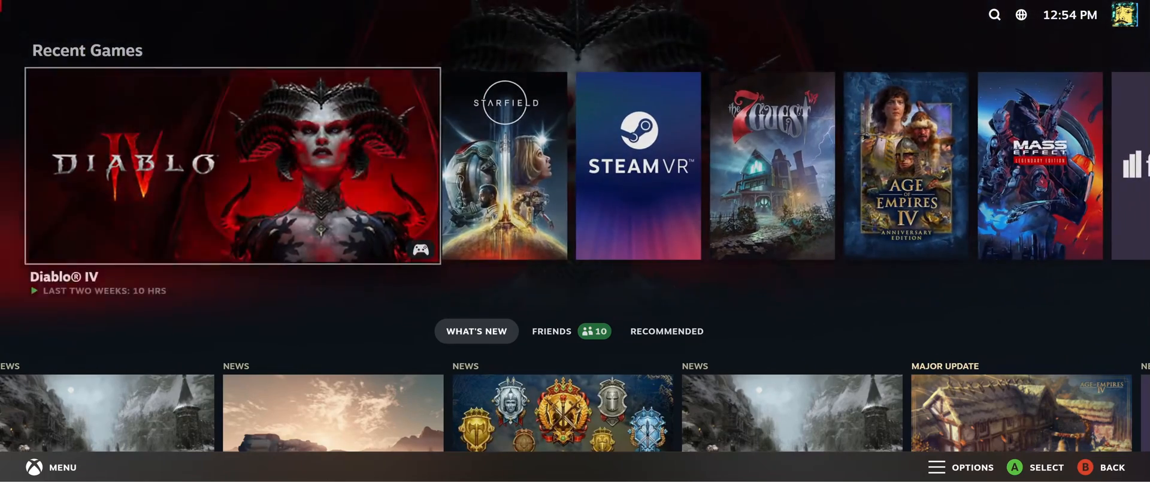
pyautogui.press('Right')
pyautogui.press('Right')
pyautogui.press('Right')
pyautogui.press('Right')
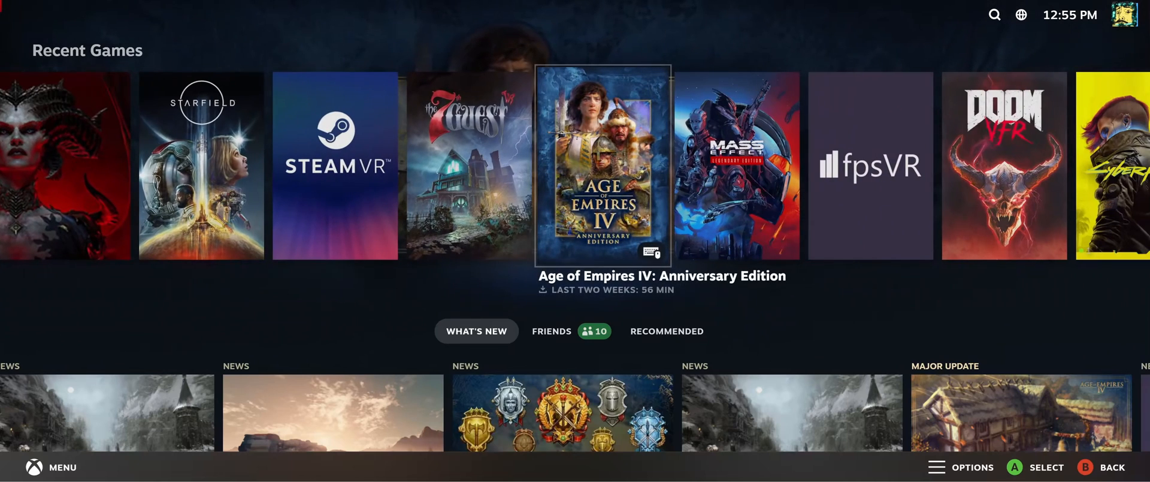